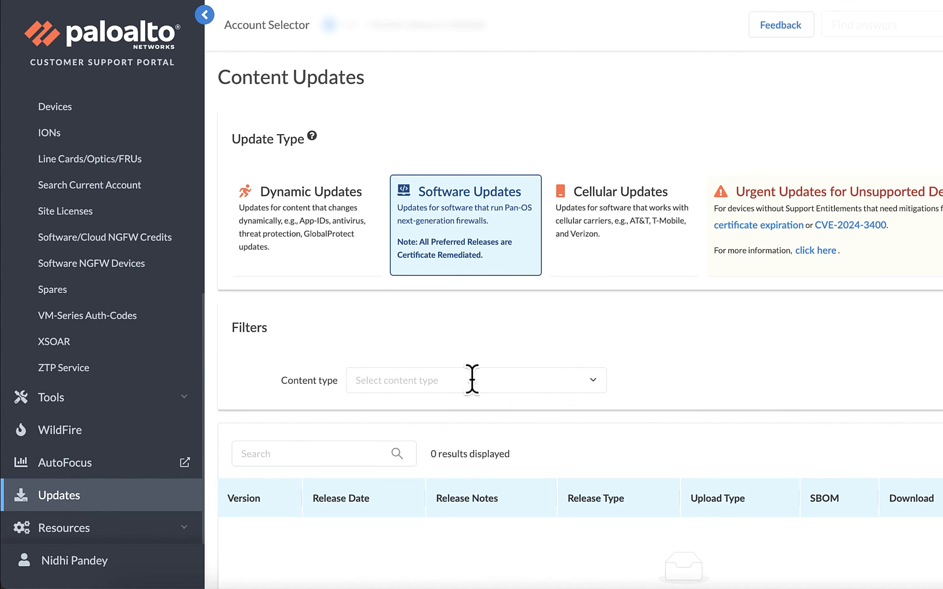
- Filter the portal's software downloads to 'PAN-OS for VM-Series KVM Base Images' and scroll to the results
left_click(423, 380)
type("VM")
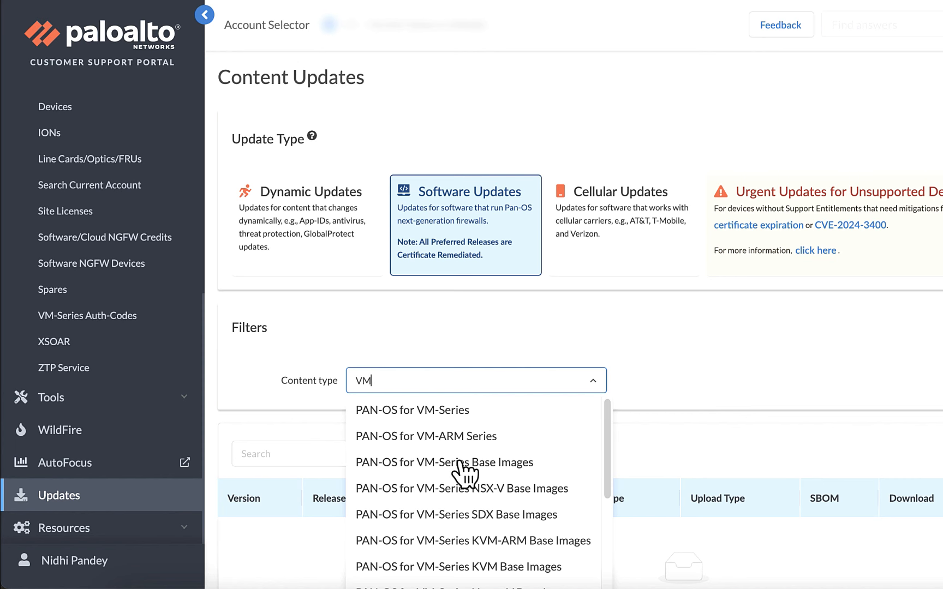
left_click(484, 569)
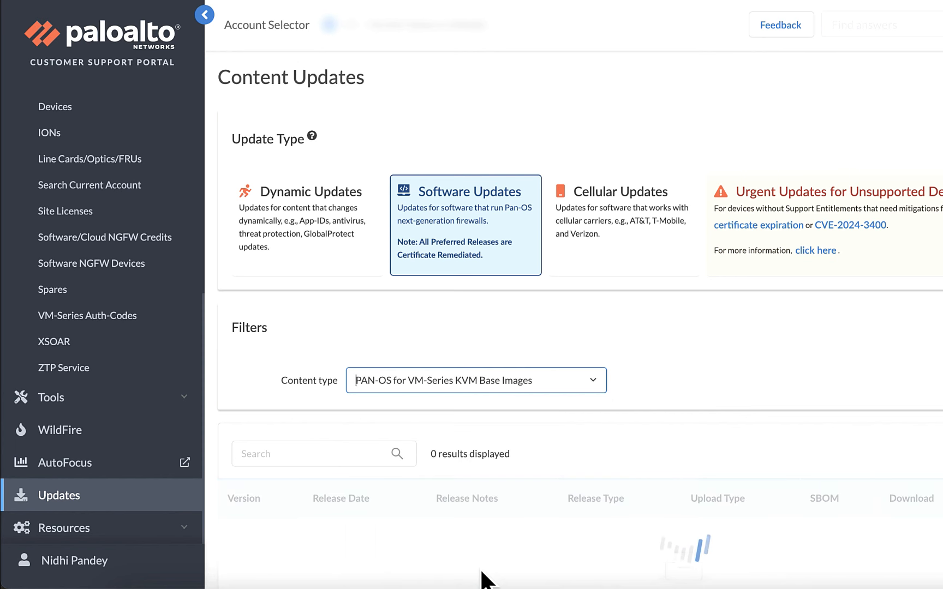
scroll(661, 548, "down", 6)
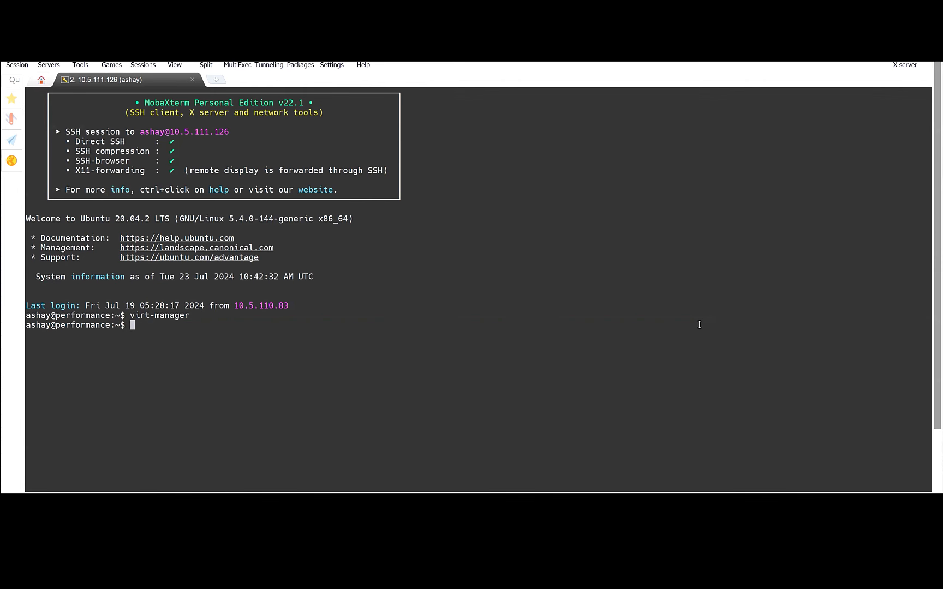
- Run 'ps aux | grep kvm' to check KVM processes, then ifconfig to list interfaces
type("ps aux | grep kvm")
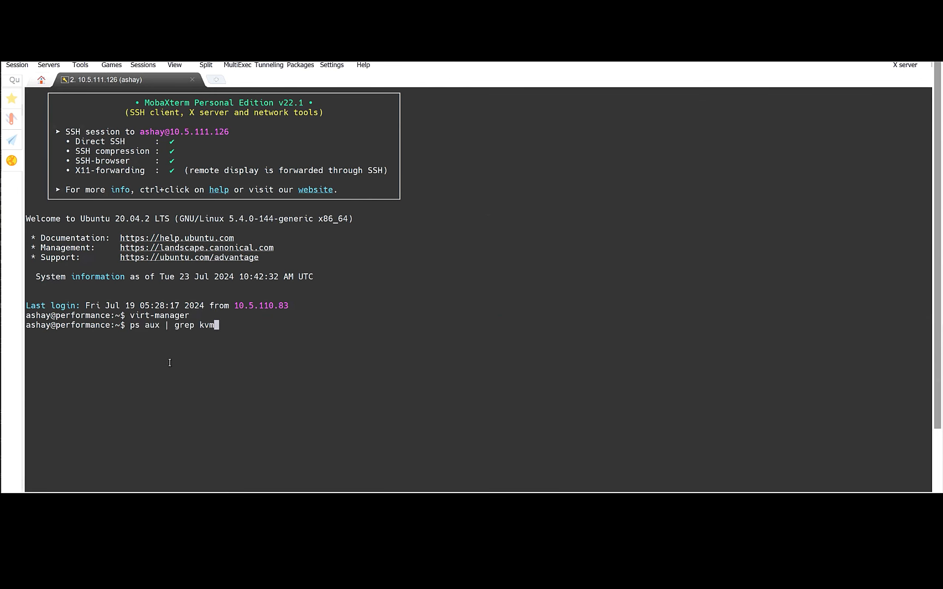
key("Return")
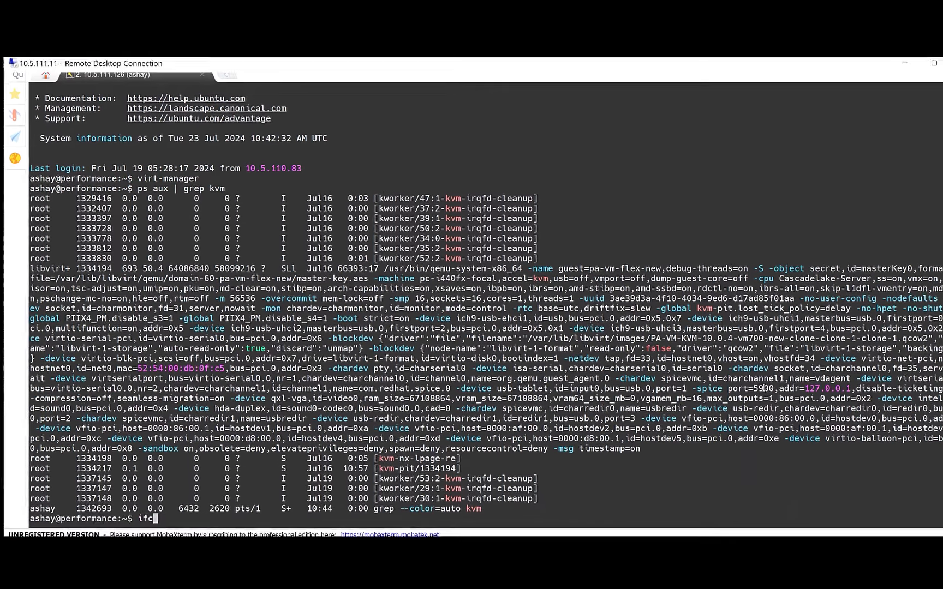
type("ifconfig")
key("Return")
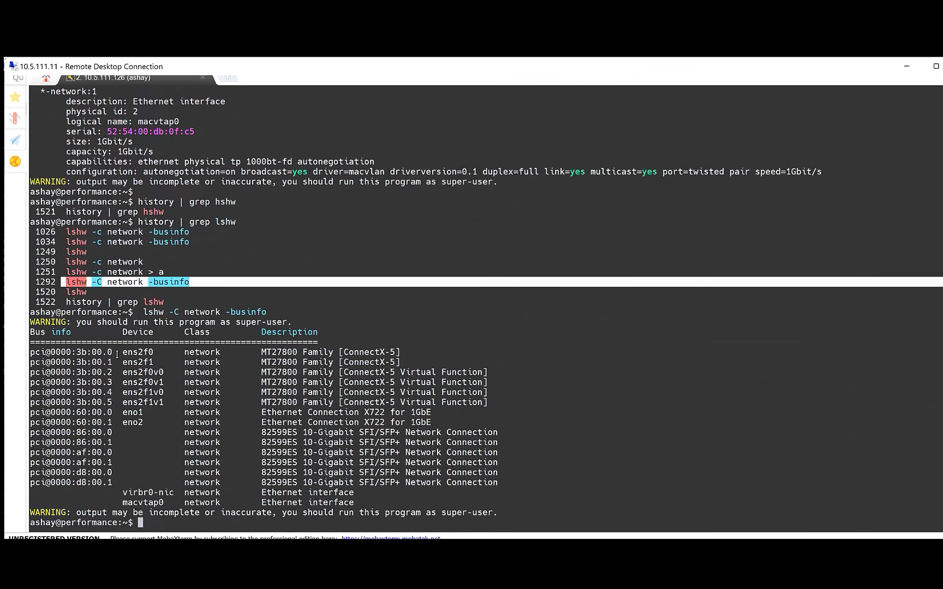
- Highlight ports ens2f0/ens2f1 and virtual functions ens2f0v0/ens2f0v1, then launch virt-manager
left_click_drag(116, 355, 455, 364)
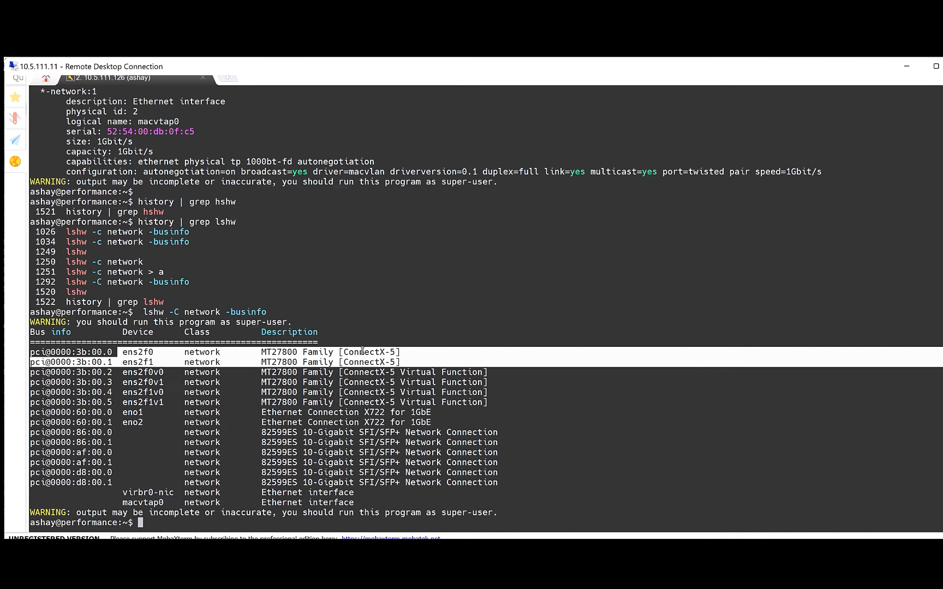
left_click_drag(117, 372, 472, 383)
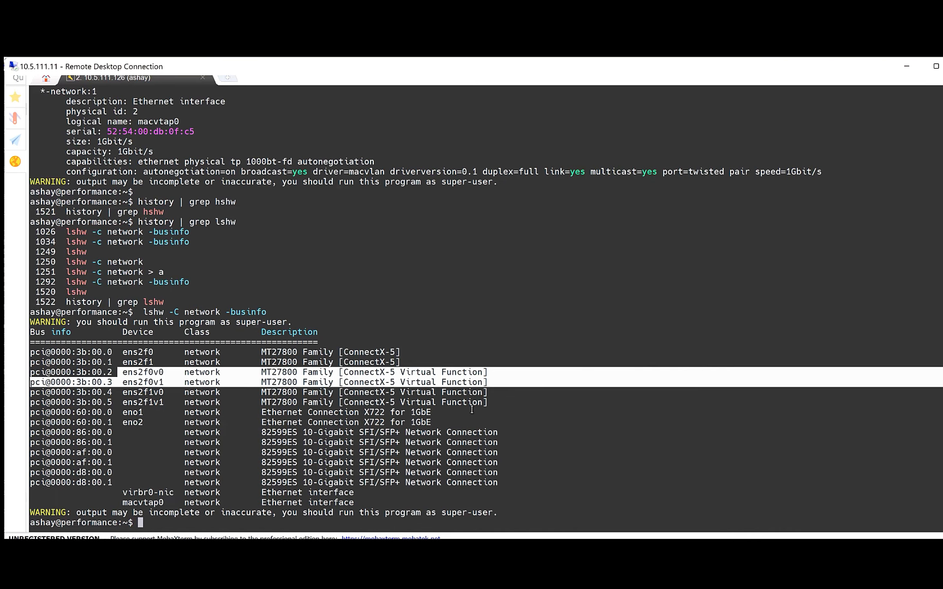
left_click(531, 380)
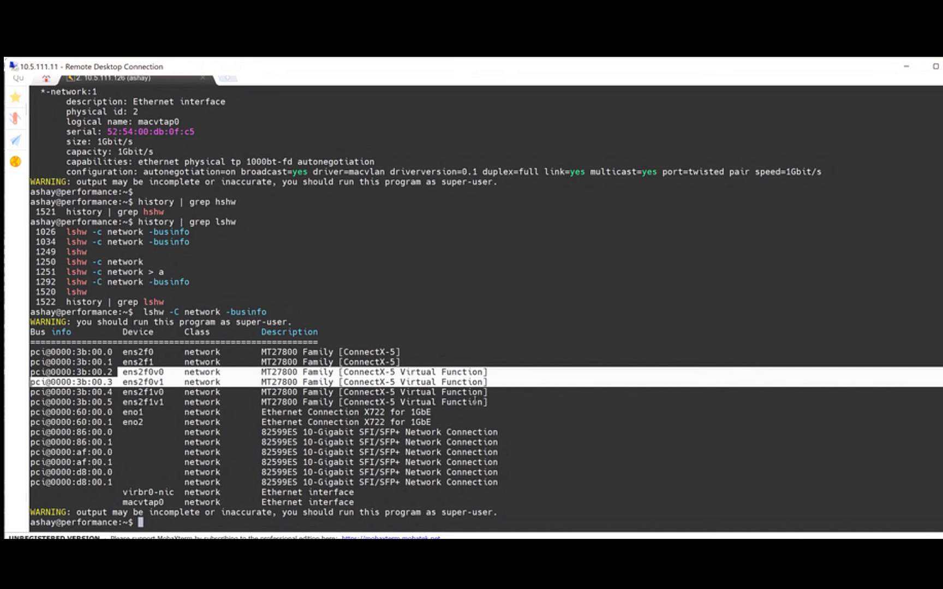
left_click(530, 380)
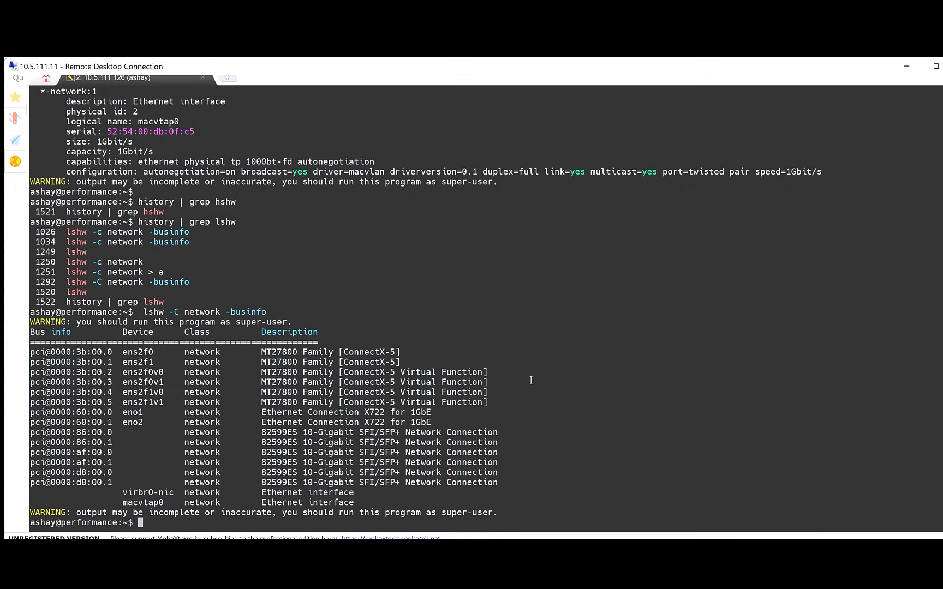
type("virt-manager")
key("Return")
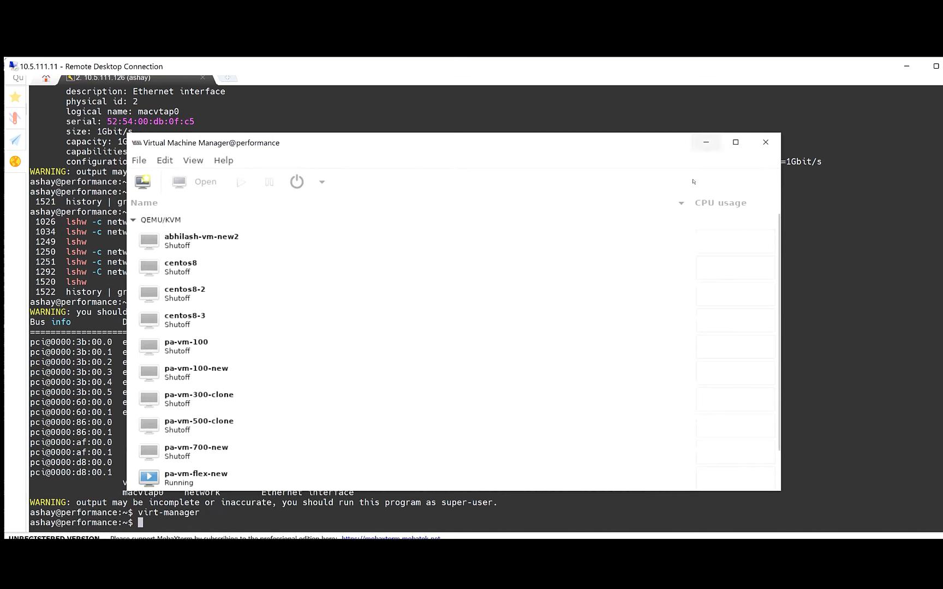
- Maximize the manager, select the QEMU/KVM connection, and choose File > New Virtual Machine
left_click(735, 138)
left_click(18, 93)
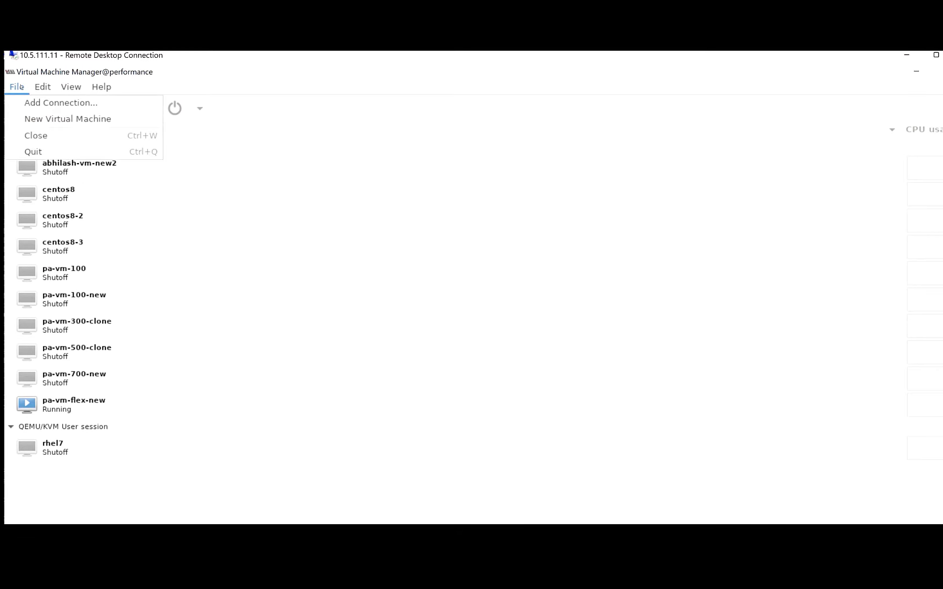
mouse_move(56, 88)
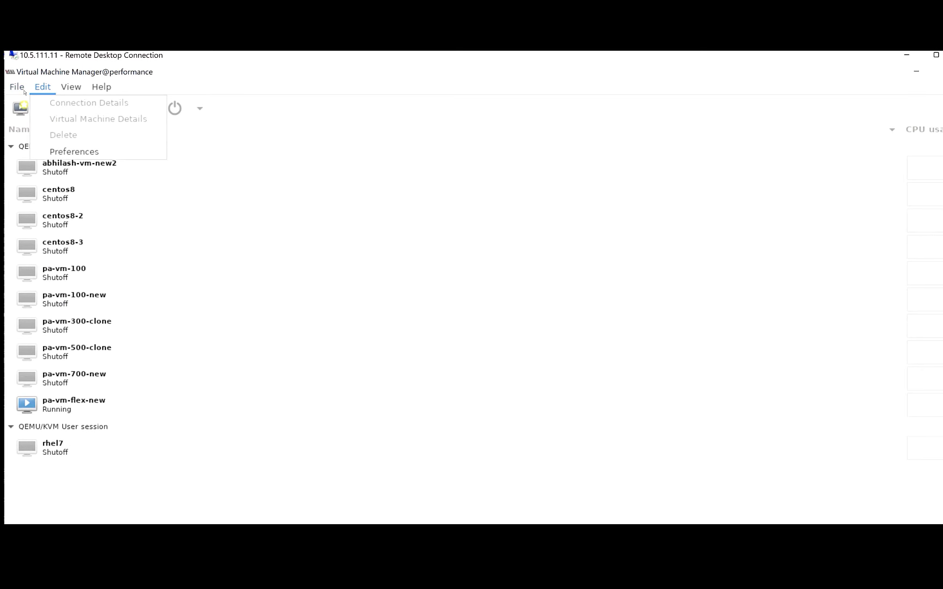
left_click(301, 229)
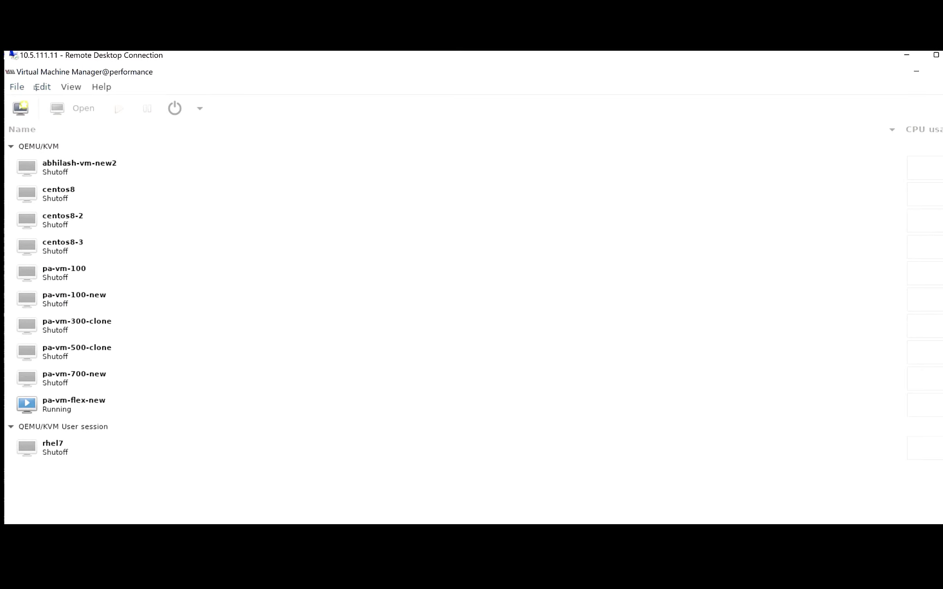
left_click(38, 146)
left_click(16, 87)
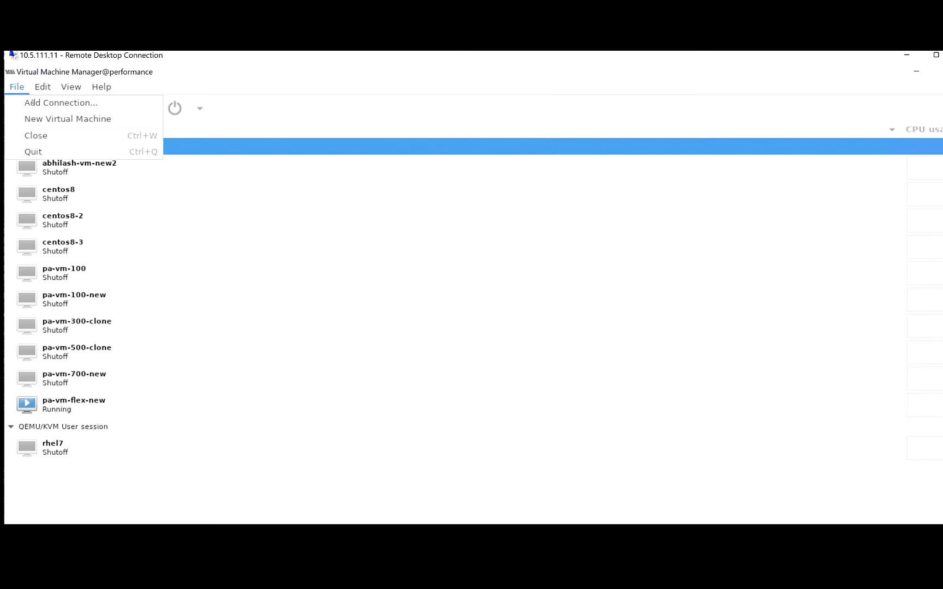
left_click(57, 118)
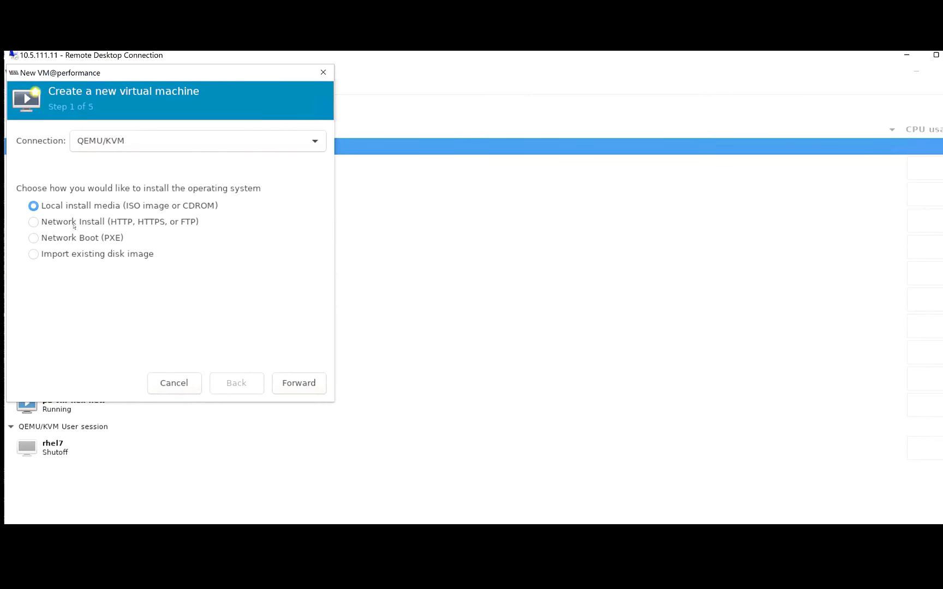
- Import an existing disk image using the PA-VM-KVM-10.0.4-vm700-new.qcow2 volume
left_click(79, 255)
left_click(300, 383)
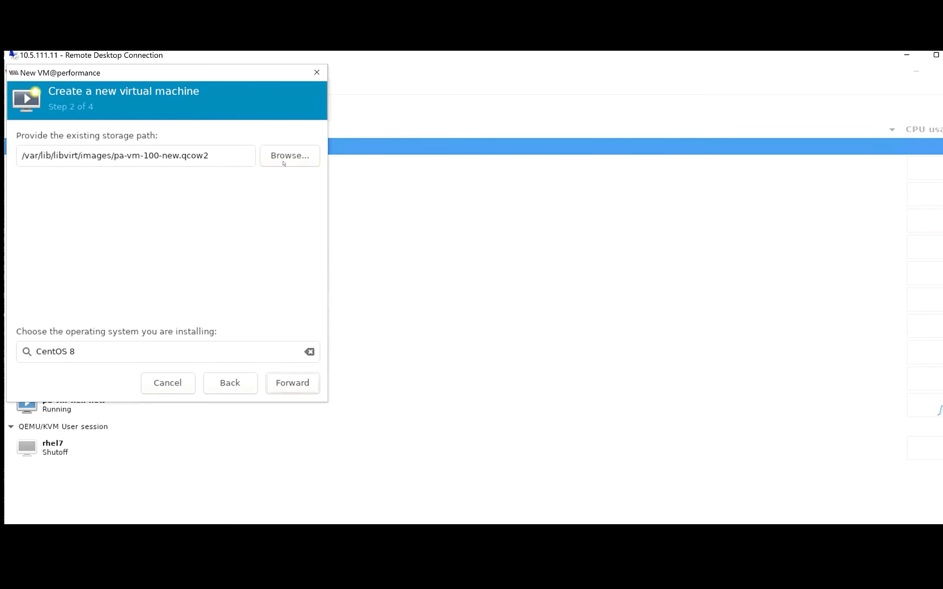
left_click(284, 163)
left_click(444, 386)
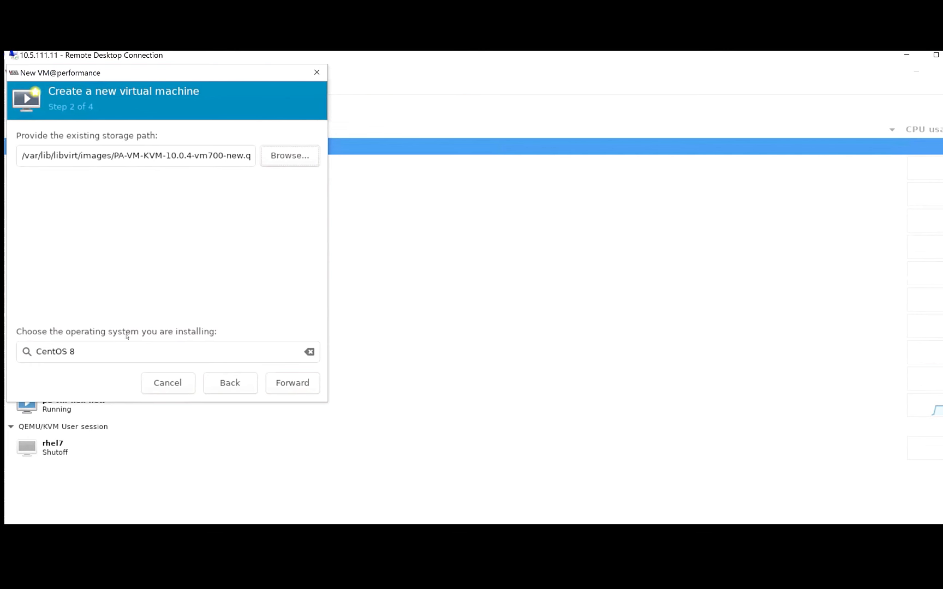
left_click(293, 383)
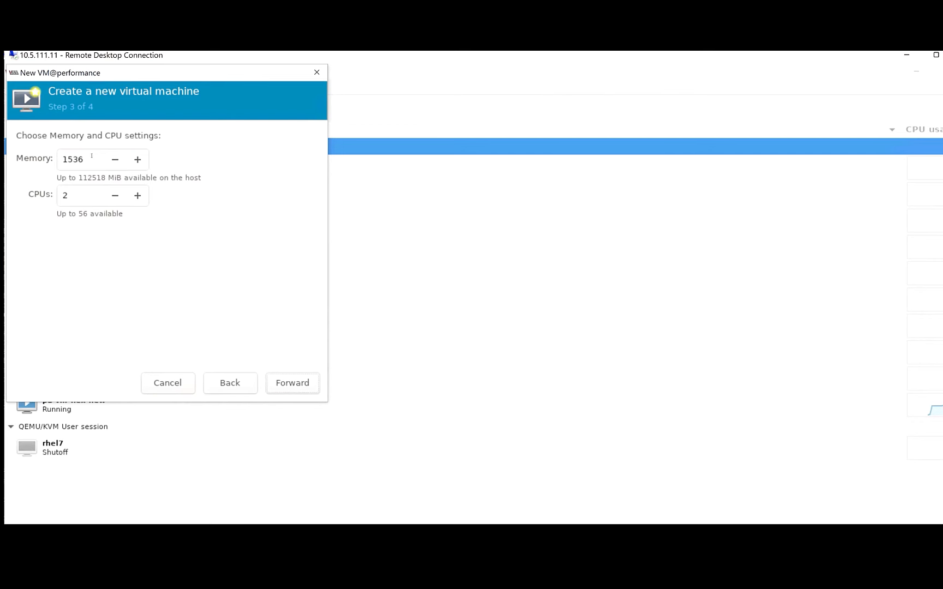
- Set 16 CPUs and 65536 MiB memory, name it VM-Flex-Test, and finish
double_click(75, 202)
type("16")
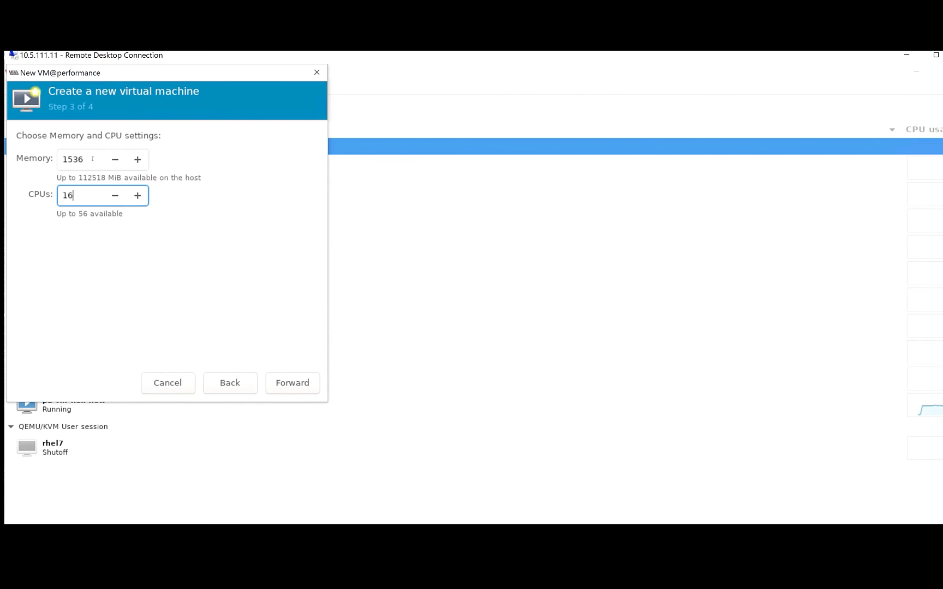
left_click_drag(92, 158, 58, 158)
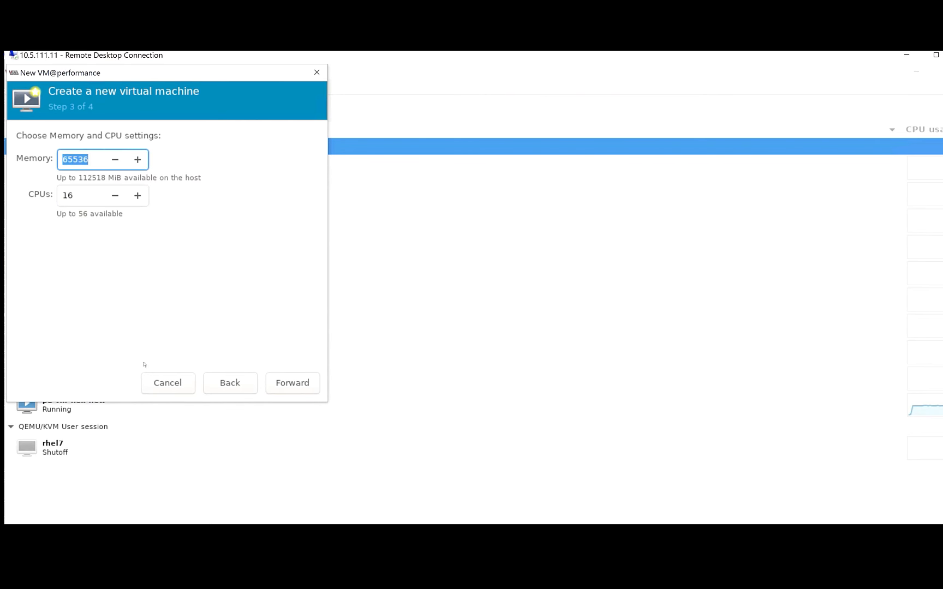
left_click(307, 388)
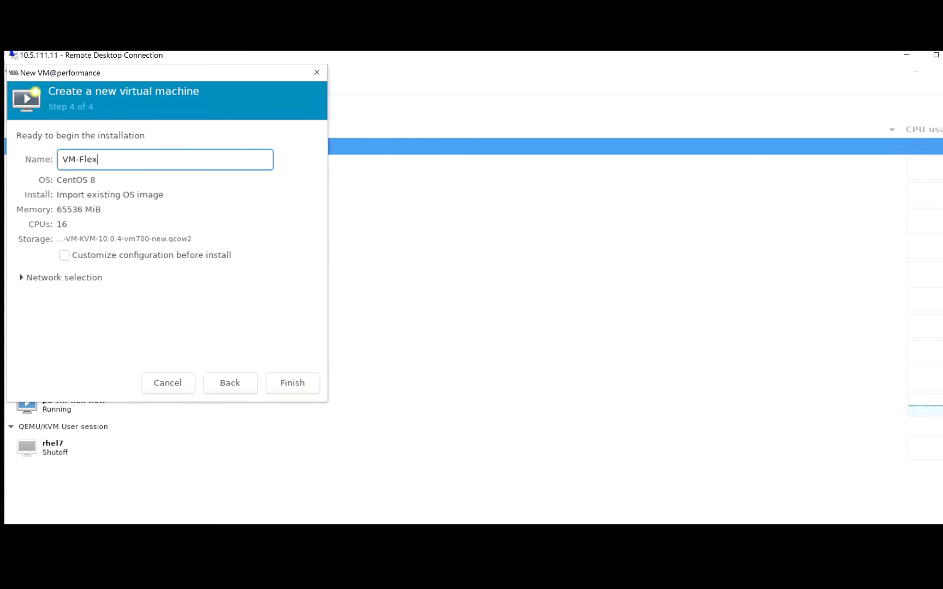
left_click(21, 278)
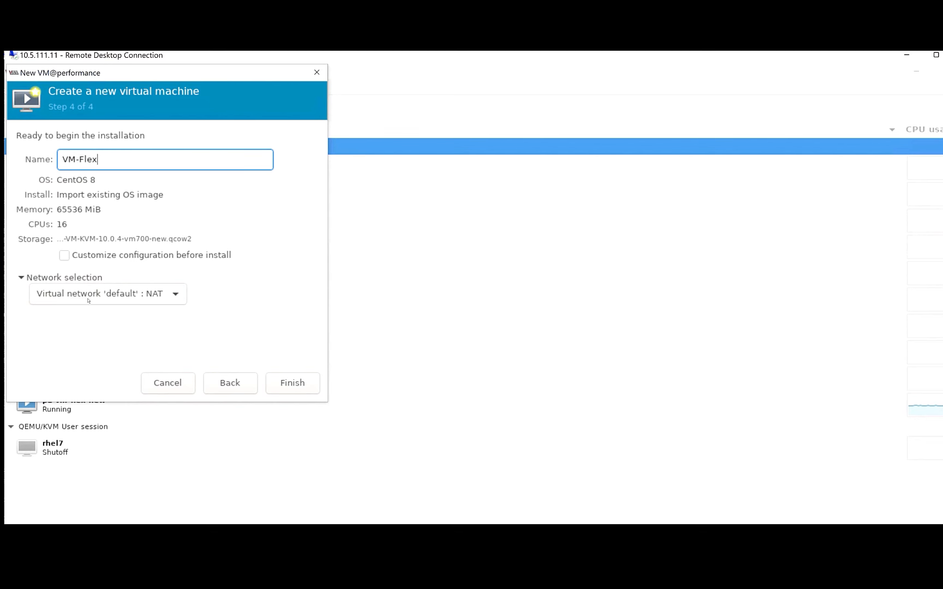
type("-Test")
left_click(297, 384)
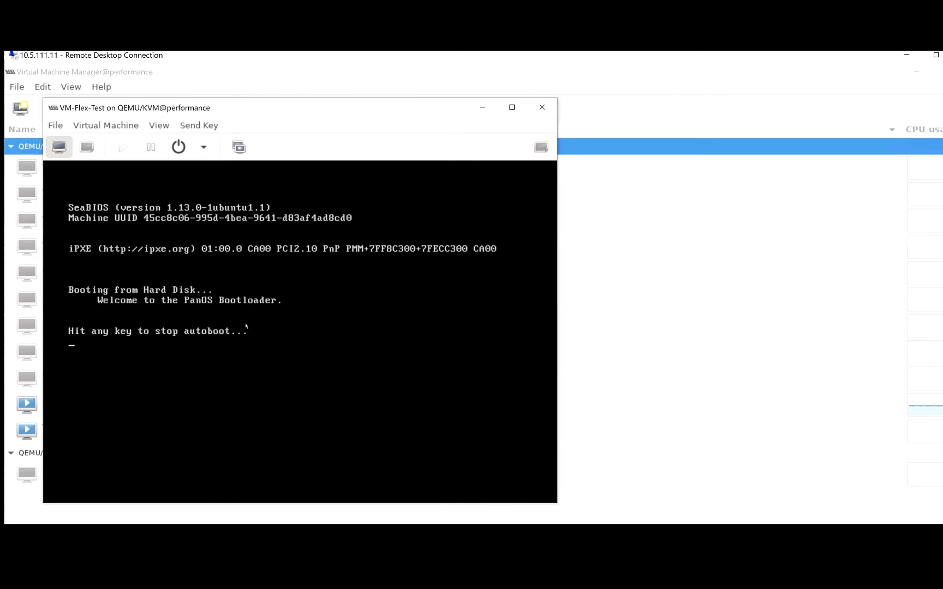
- Review VM-Flex-Test's hardware details and CPU settings, cancelling the Add Hardware dialog
left_click(89, 148)
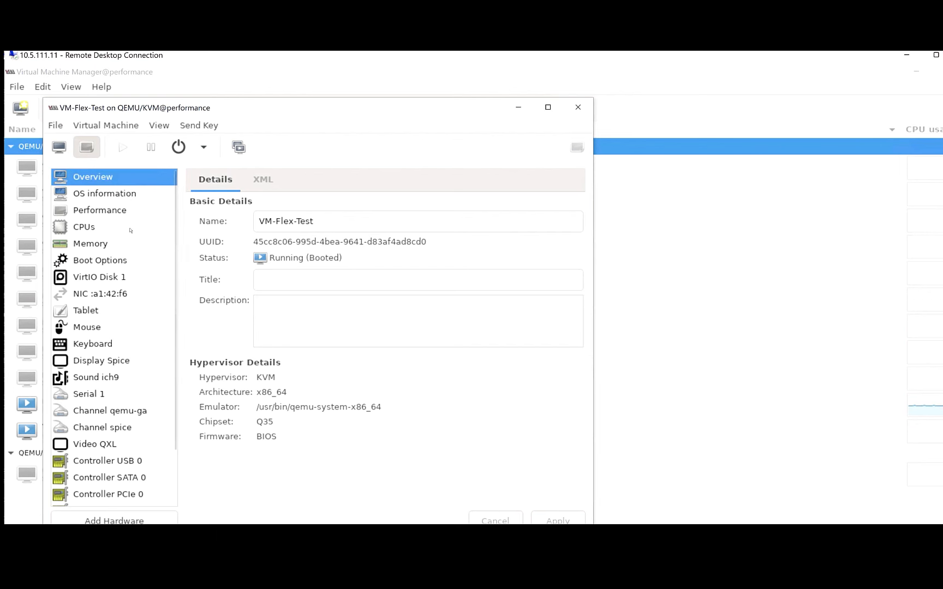
left_click(84, 227)
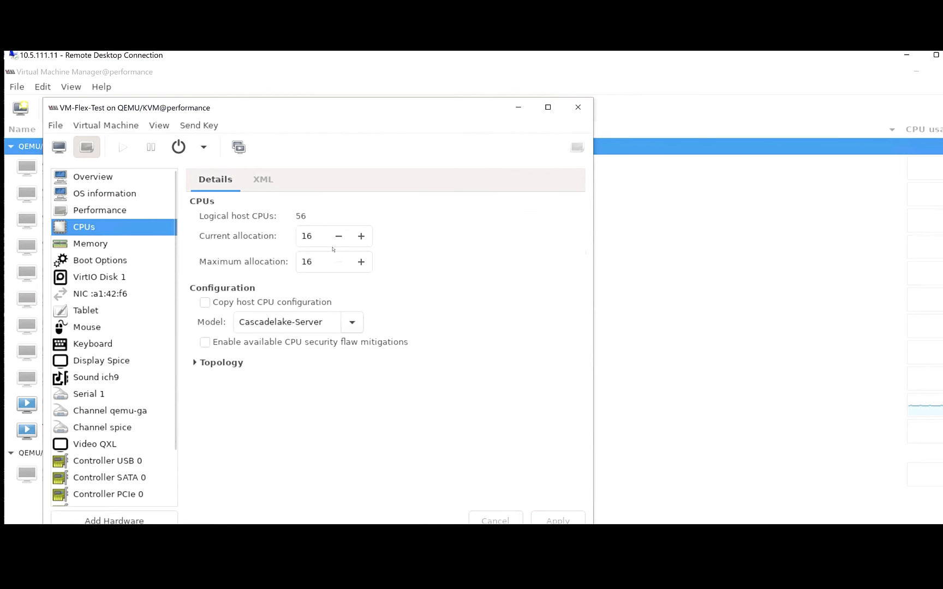
scroll(126, 298, "down", 2)
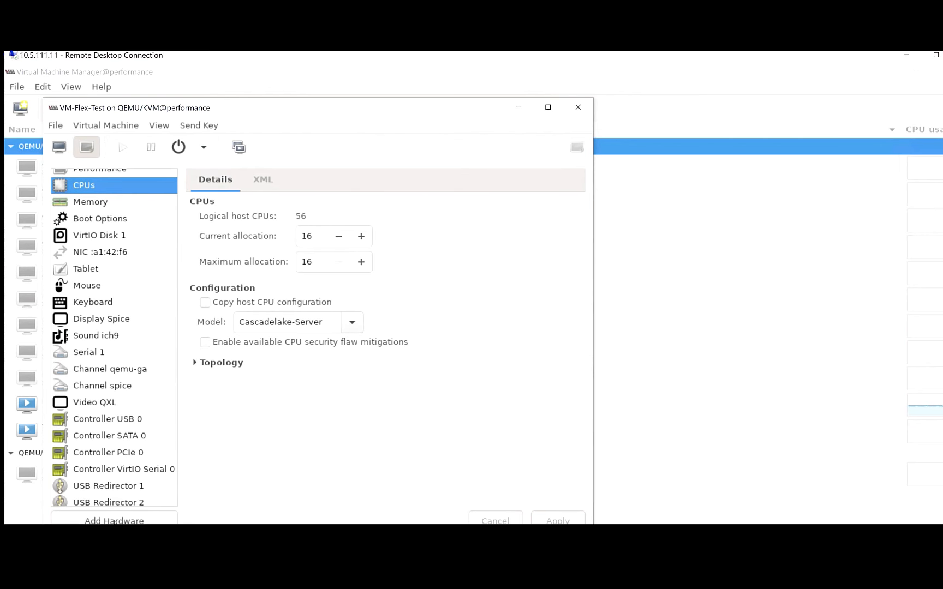
left_click(114, 520)
left_click(370, 420)
- Close VM-Flex-Test and open pa-vm-flex-new's virtual hardware details
left_click(578, 108)
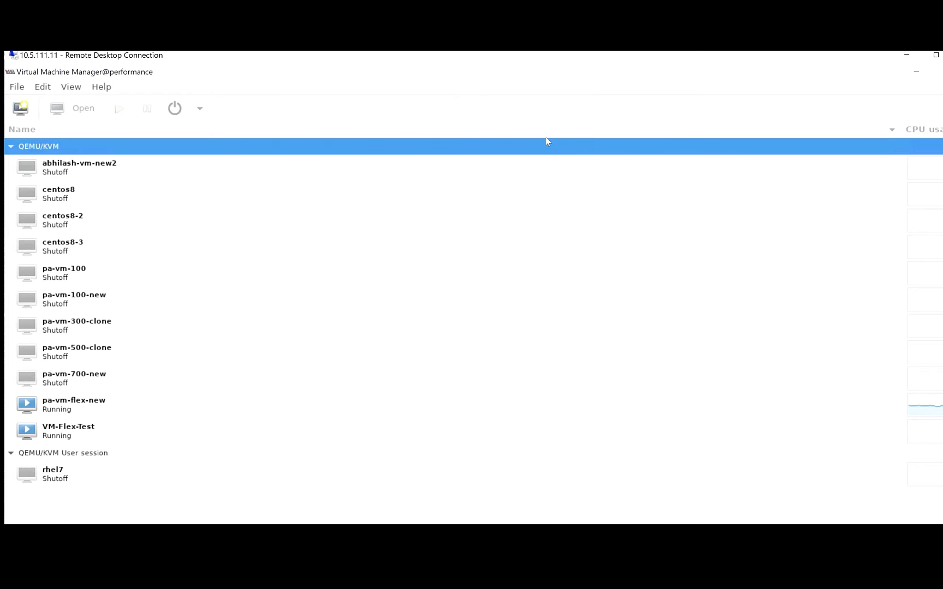
left_click(72, 407)
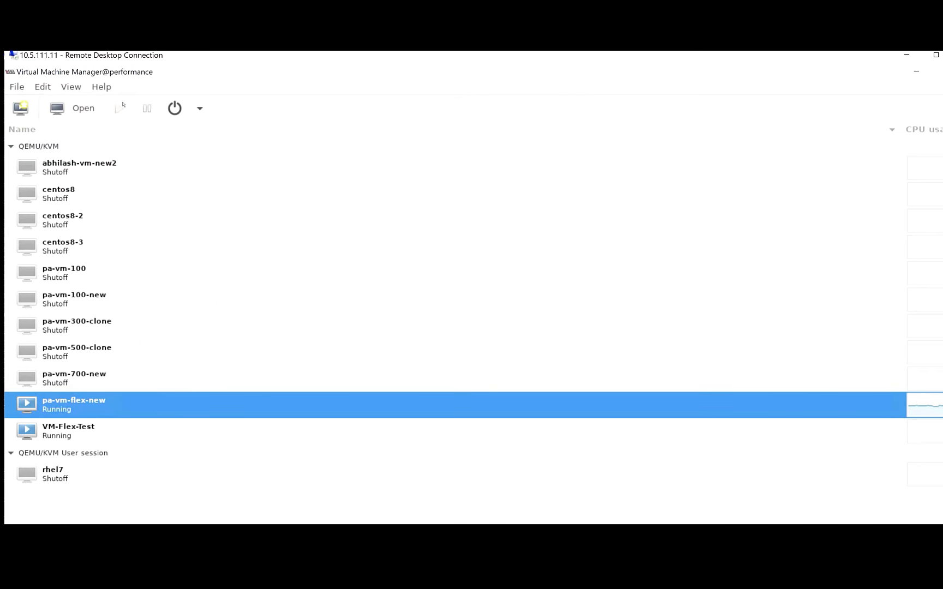
left_click(81, 109)
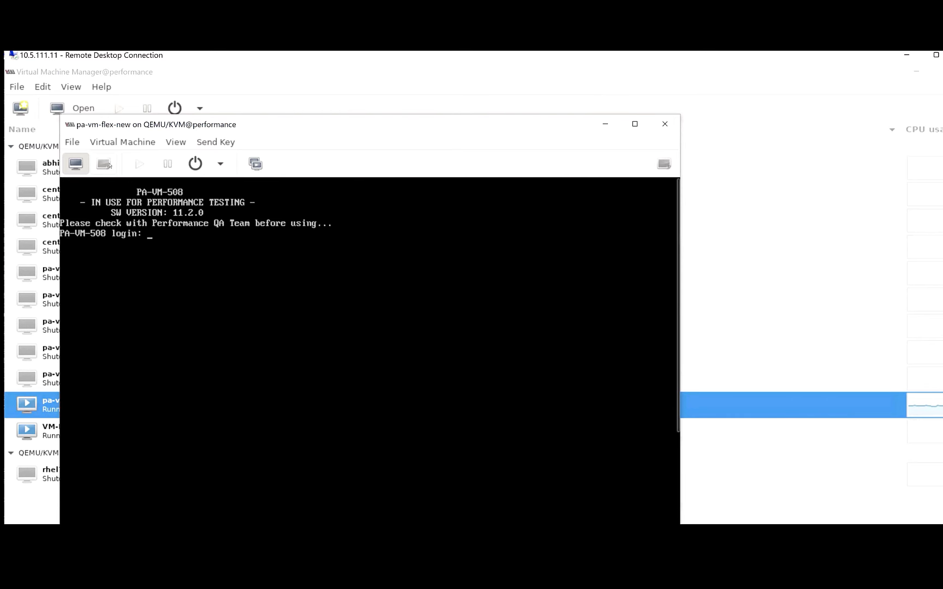
left_click(105, 164)
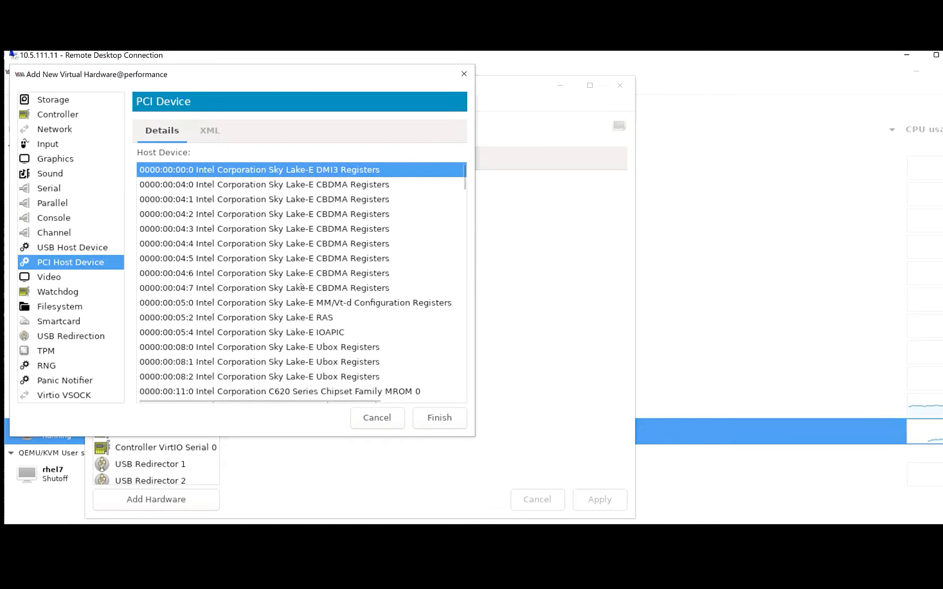
- Scroll through the PCI Host Device list, past the C620 chipset controllers and ASPEED graphics
scroll(304, 304, "down", 3)
scroll(303, 284, "down", 4)
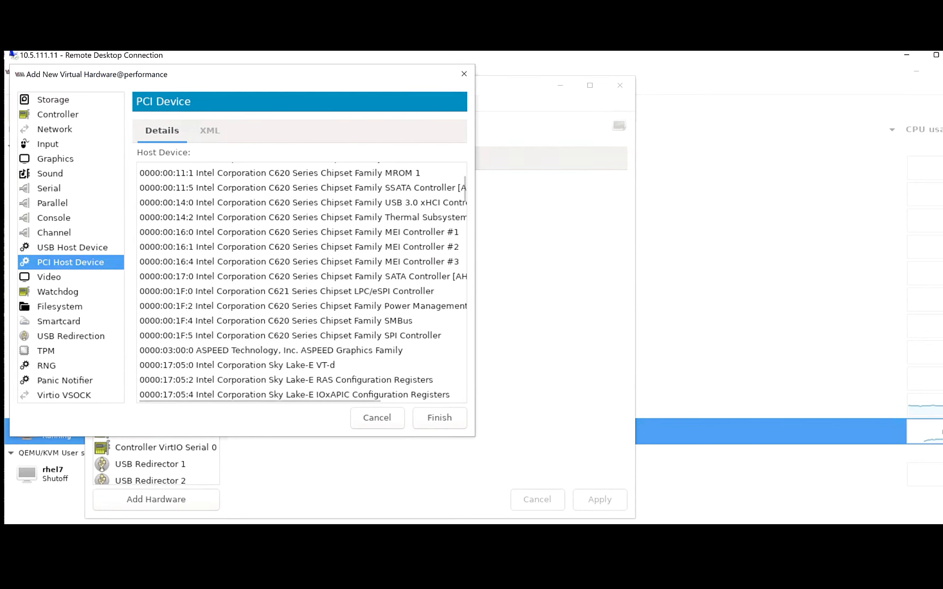
scroll(474, 291, "down", 2)
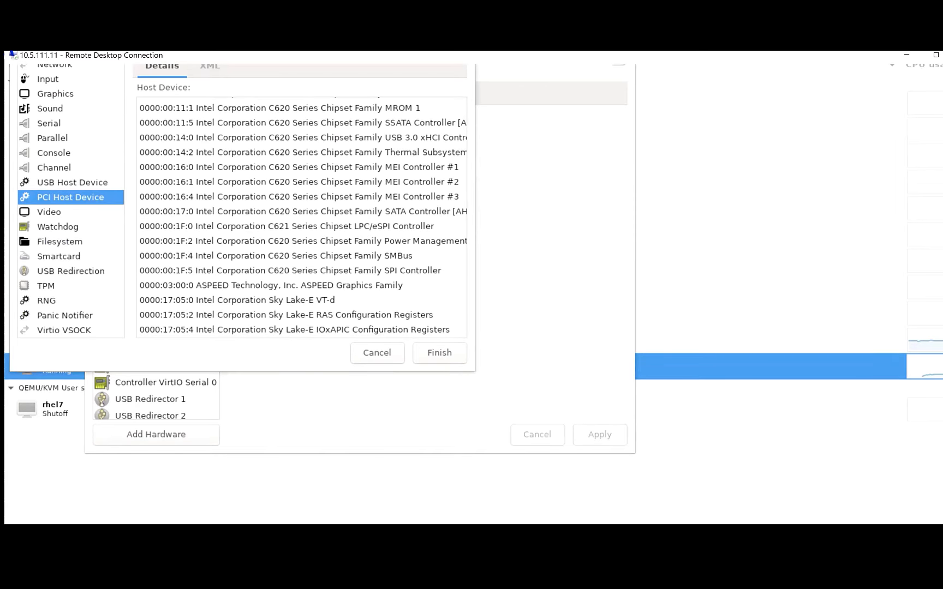
- Highlight ConnectX-5 virtual functions 3b:00.2–00.4 in the lshw output, then return to the host device list
left_click(349, 535)
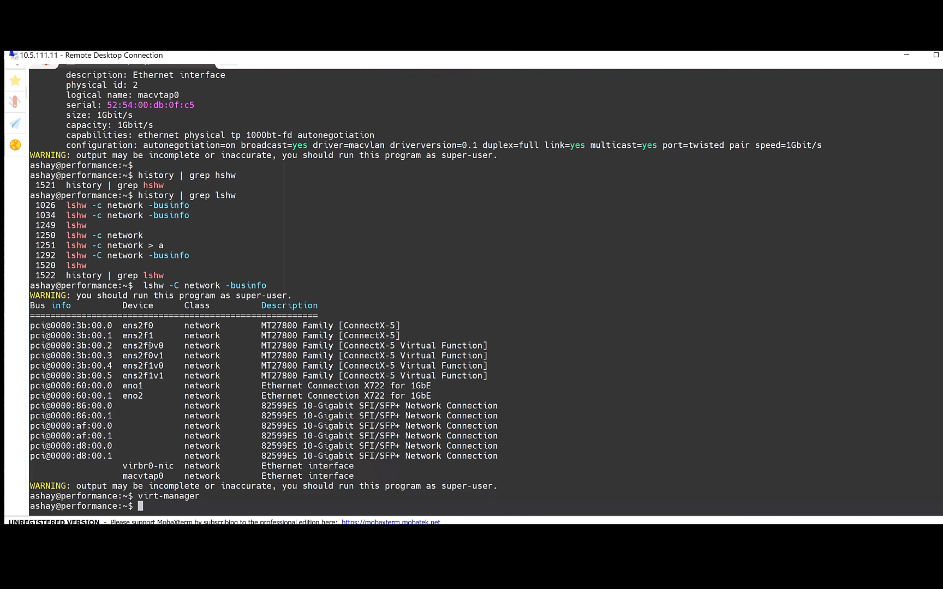
left_click_drag(45, 346, 525, 370)
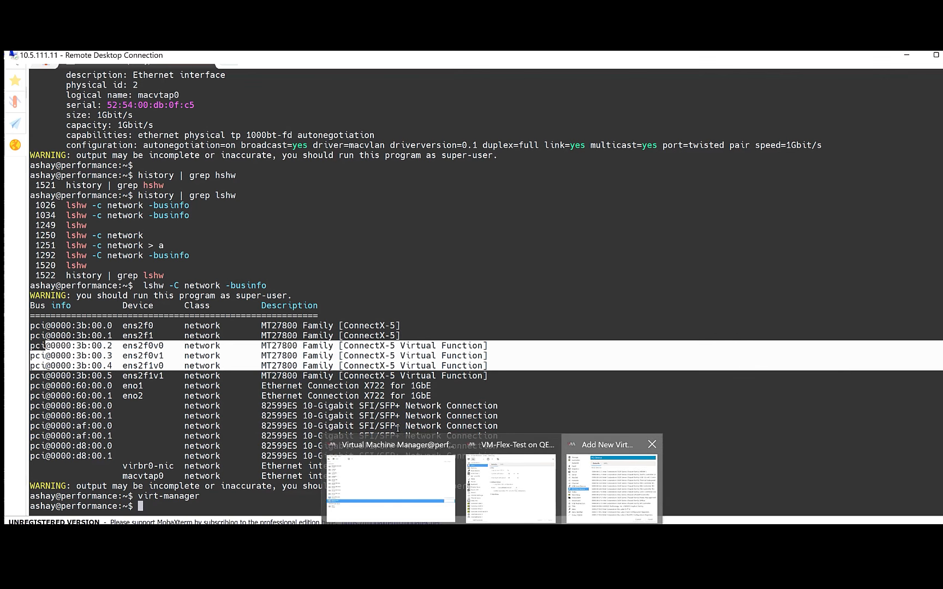
left_click(585, 488)
scroll(380, 255, "down", 2)
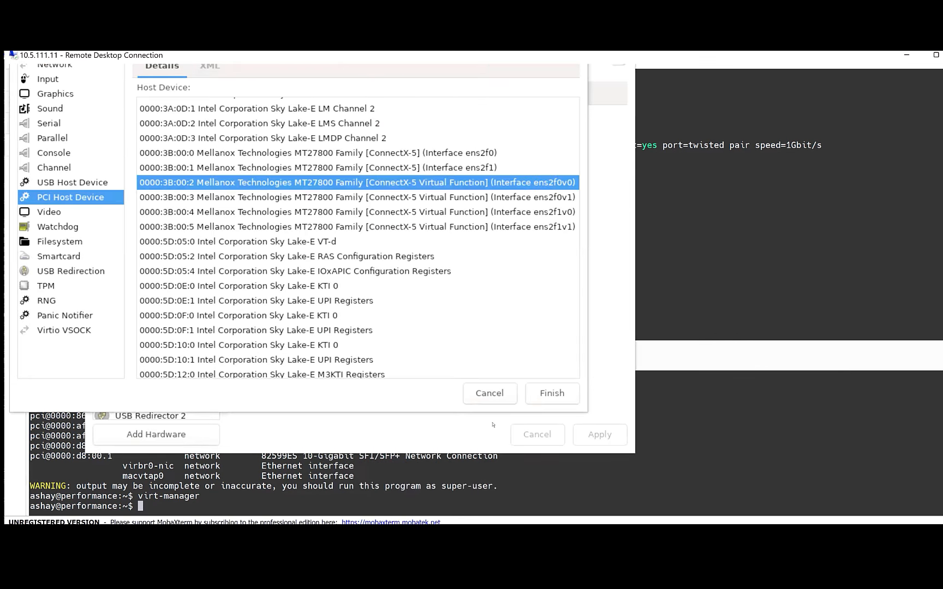
- Close Add Hardware, log in to the pa-vm-flex-new console as admin, and run 'show interface all'
left_click(490, 394)
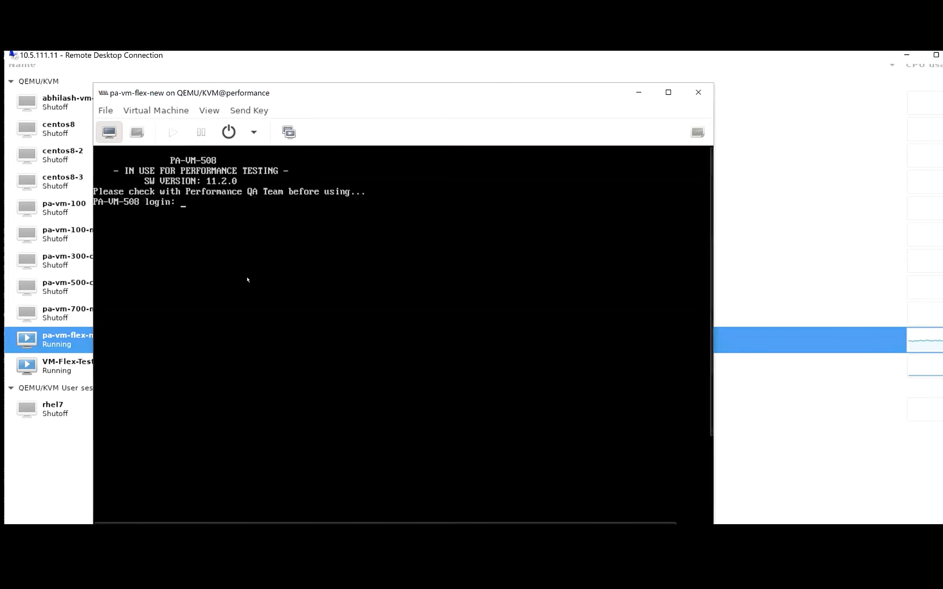
type("admin")
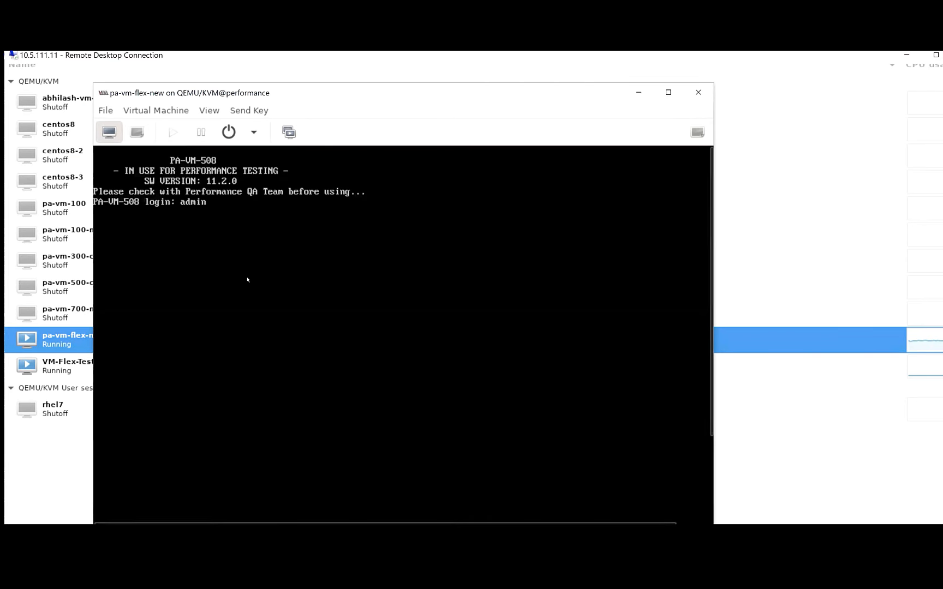
key("Return")
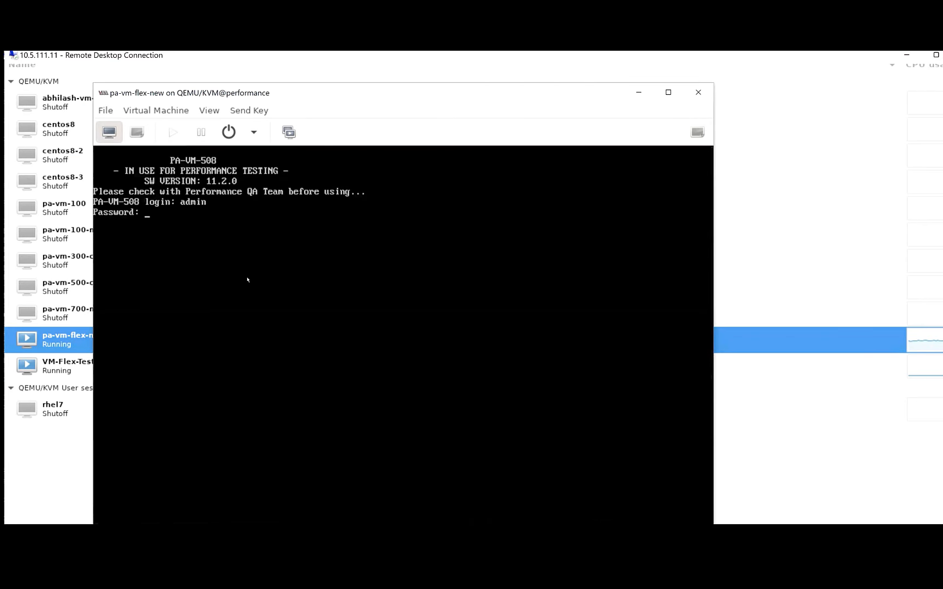
key("Return")
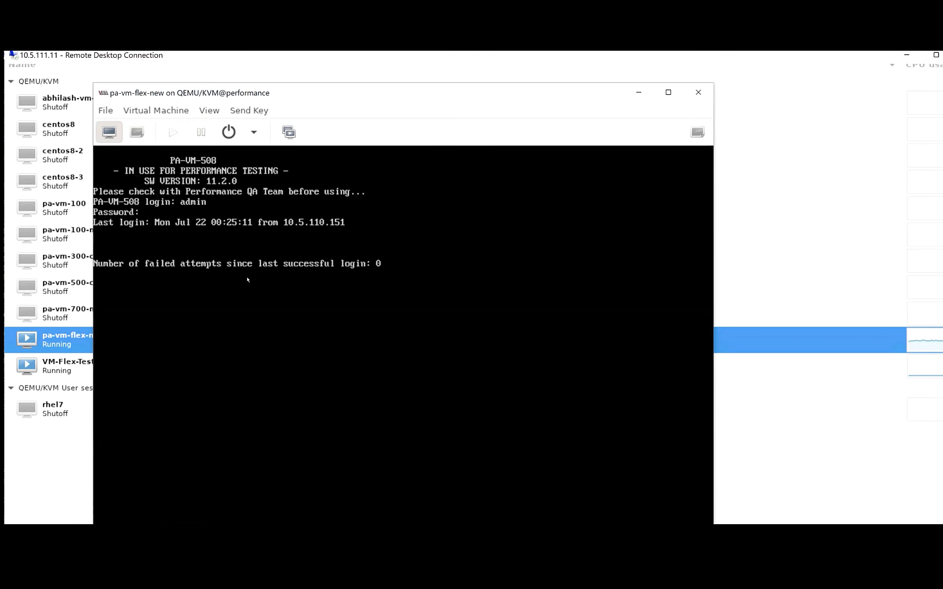
type("show ")
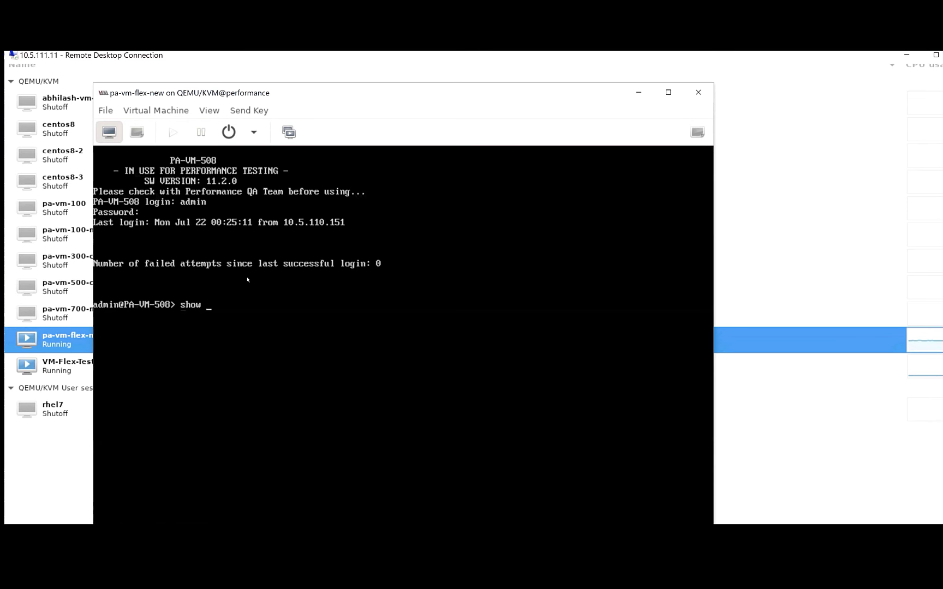
type("interface ?")
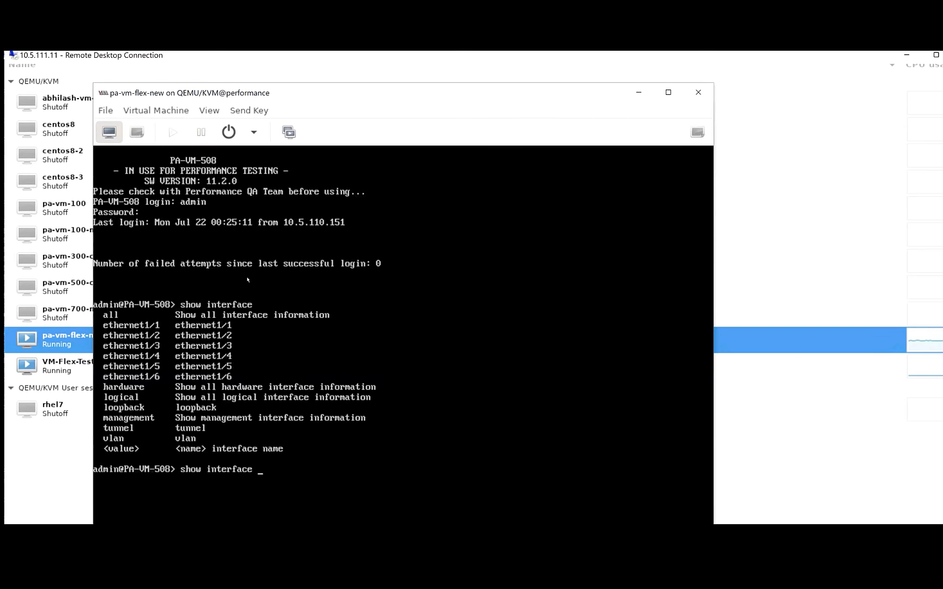
type("all")
key("Return")
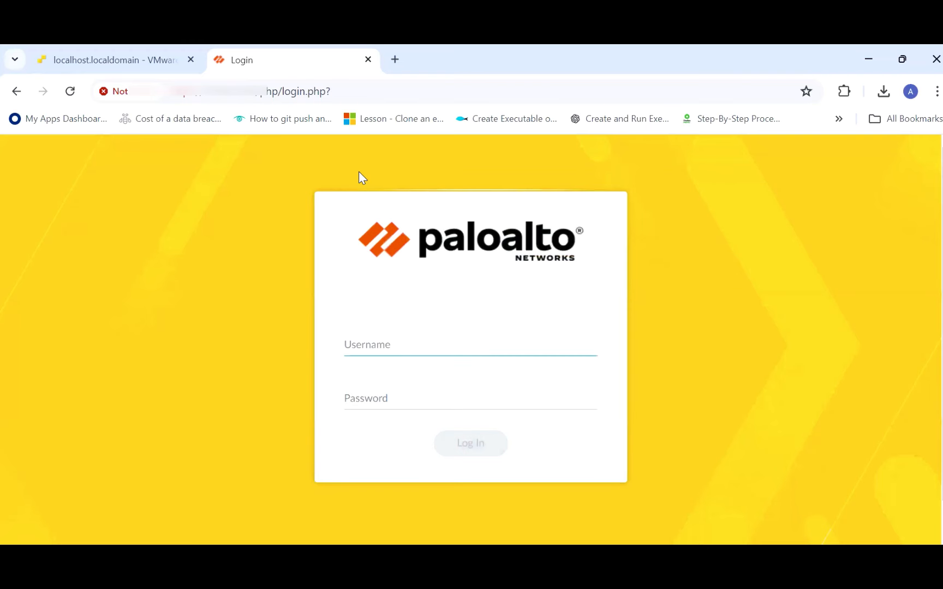
- Log in to the PAN-OS web page with username admin and the account password
type("admin")
left_click(364, 391)
type("admin")
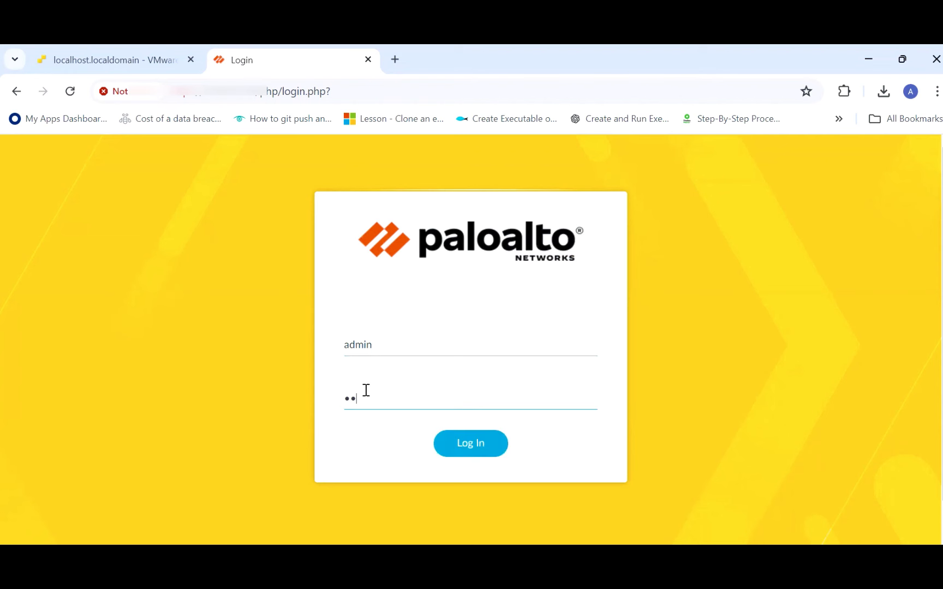
type("123••••")
left_click(462, 446)
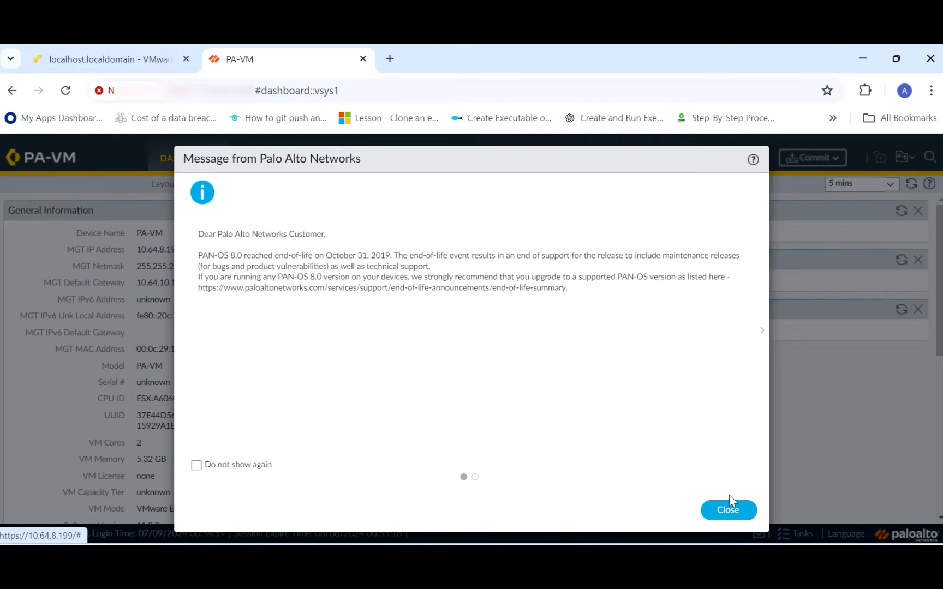
- Close the end-of-life notice, check the ethernet interfaces, then show the Security rulebase with only the default rules
left_click(729, 509)
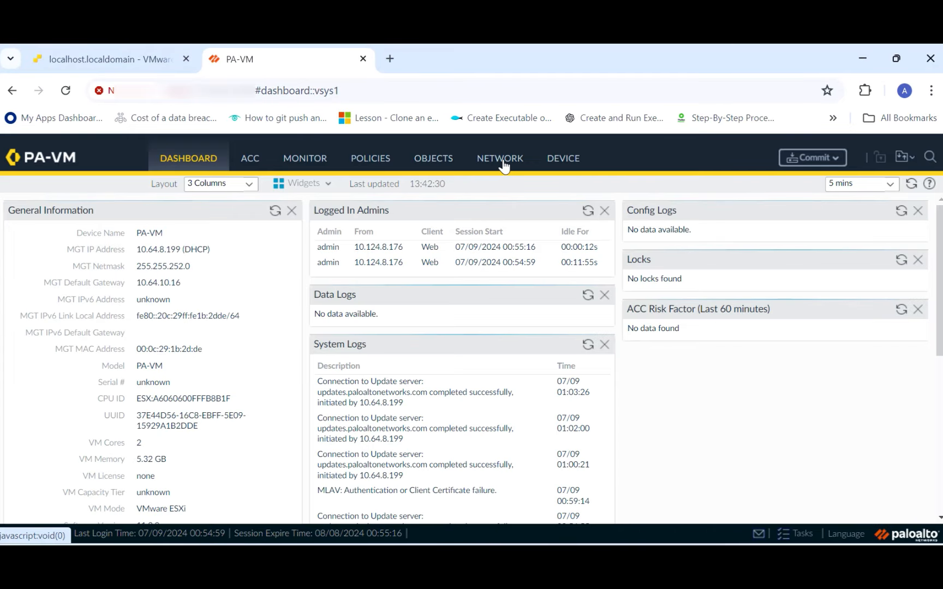
left_click(503, 166)
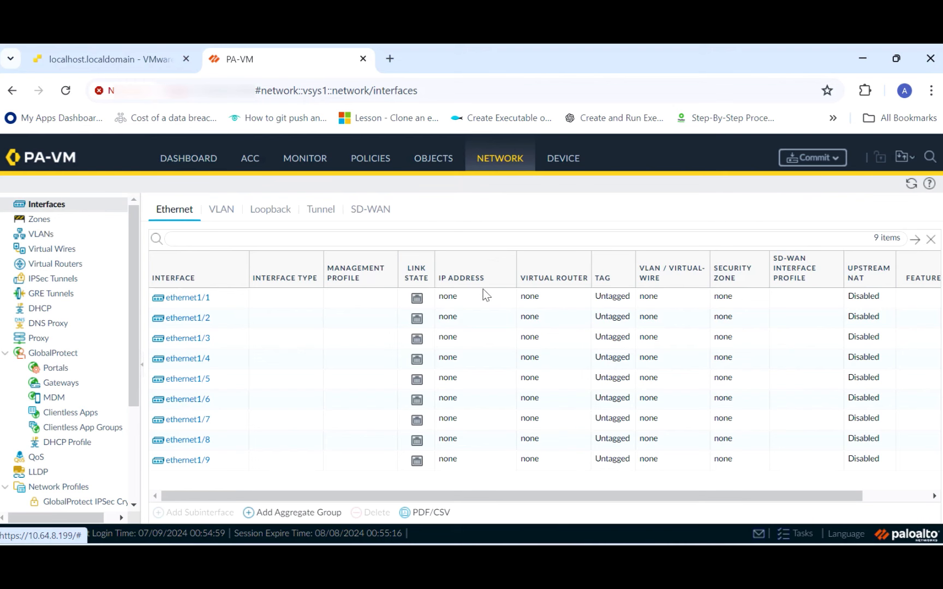
left_click(372, 160)
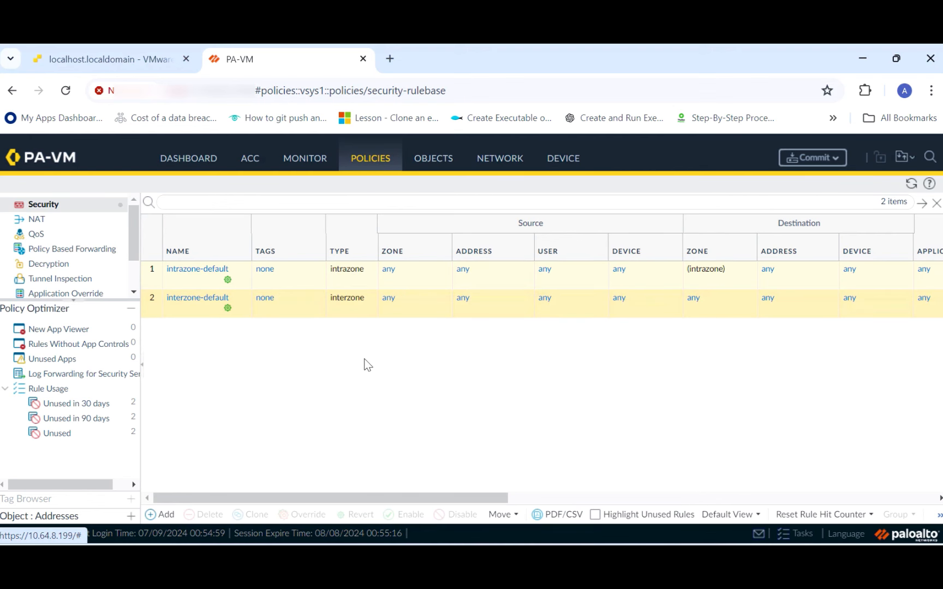
- Under Device > Licenses, paste the authorization code to activate the VM license and submit it
left_click(555, 165)
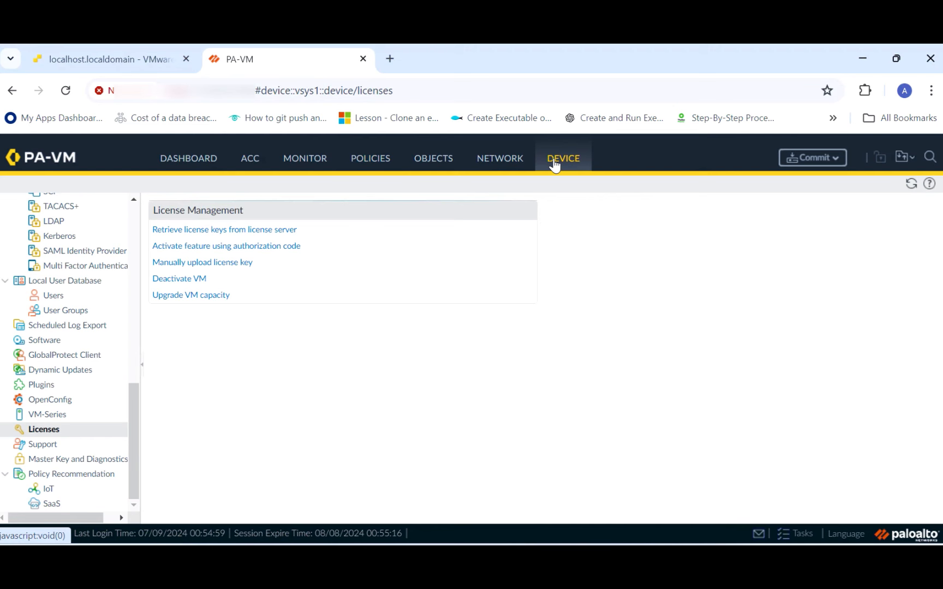
left_click(282, 249)
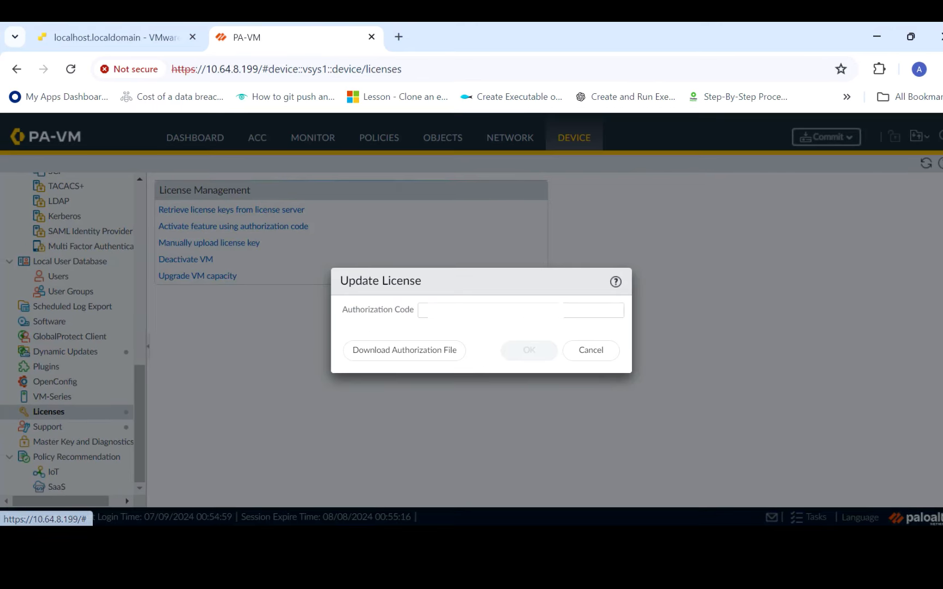
left_click(563, 330)
key("ctrl+v")
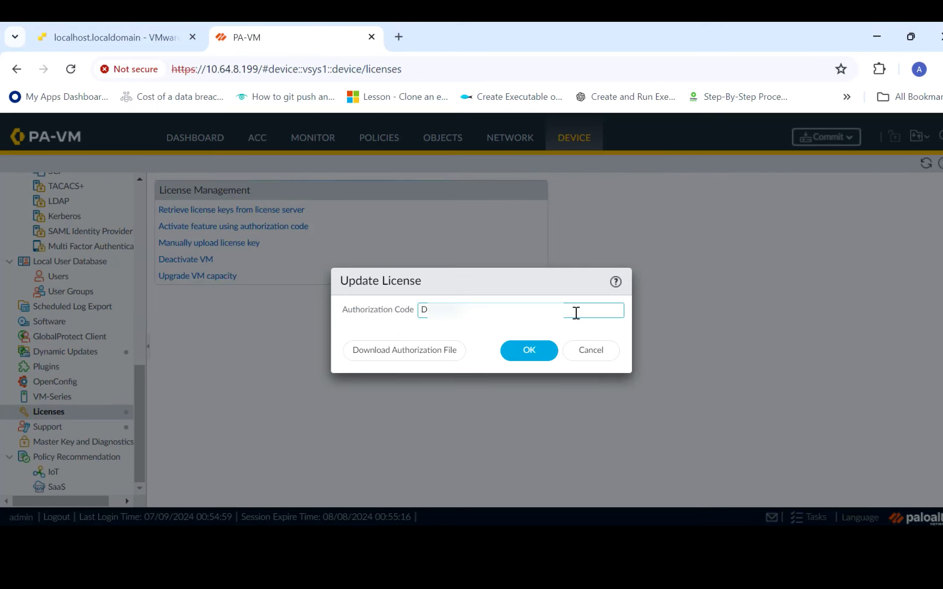
left_click(541, 353)
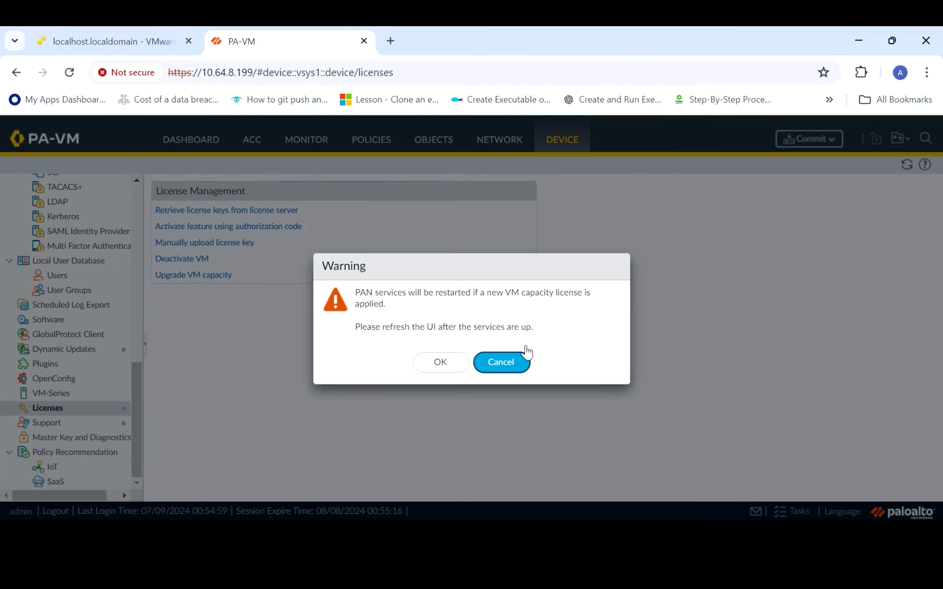